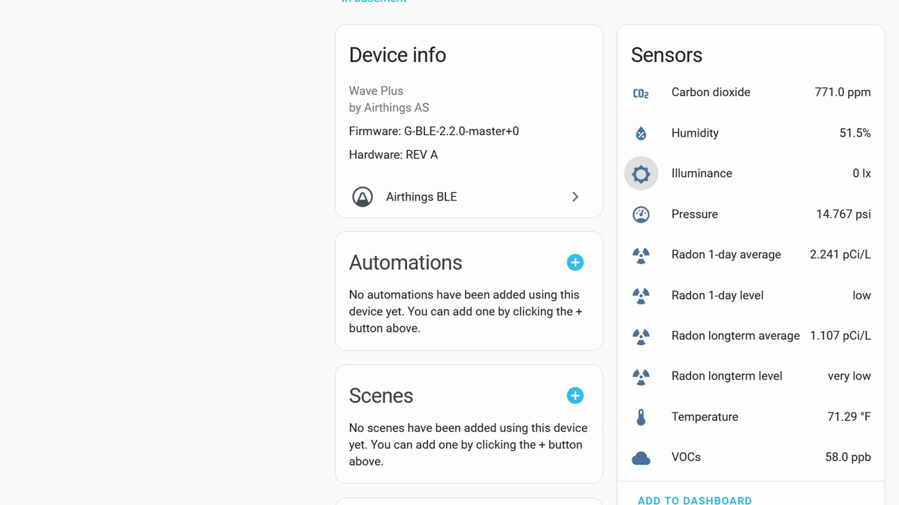
# Scroll down the Wave Plus device page
pyautogui.scroll(-4, 609, 252)
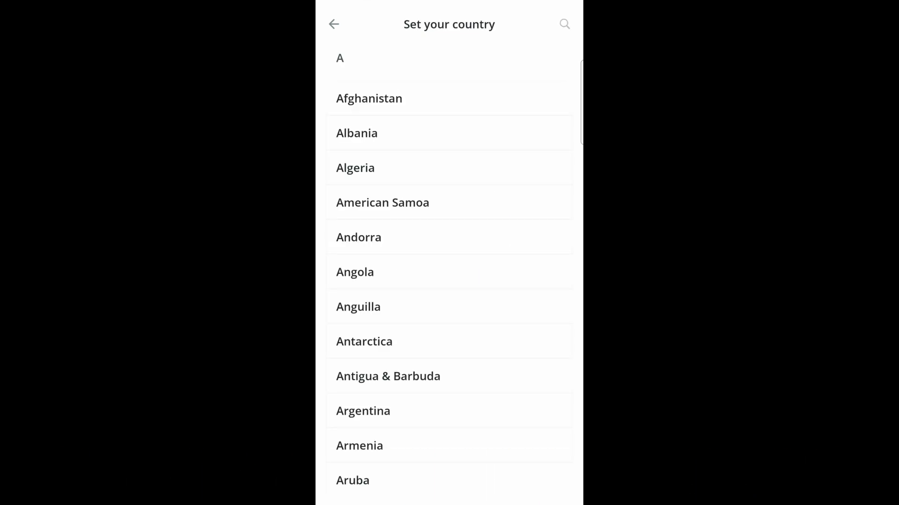
# Scroll through the Set your country list to locate United States
pyautogui.scroll(-20, 519, 164)
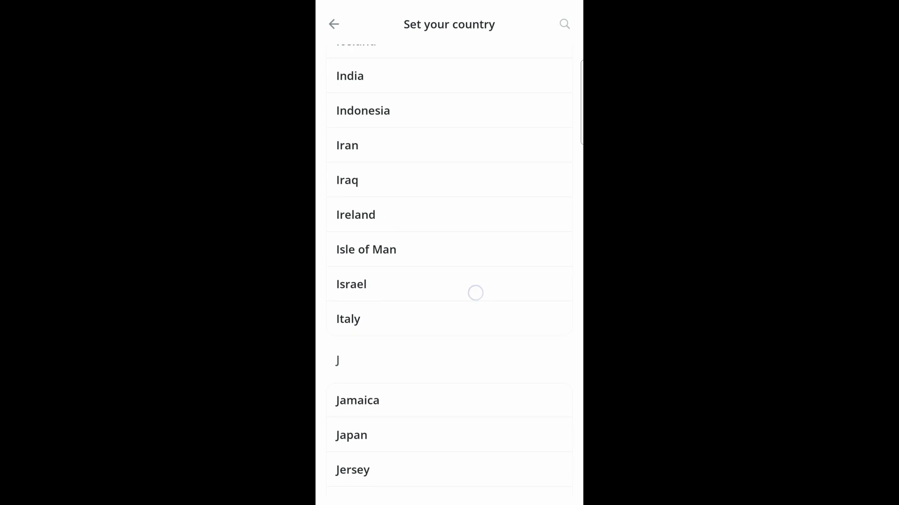
pyautogui.scroll(-20, 508, 209)
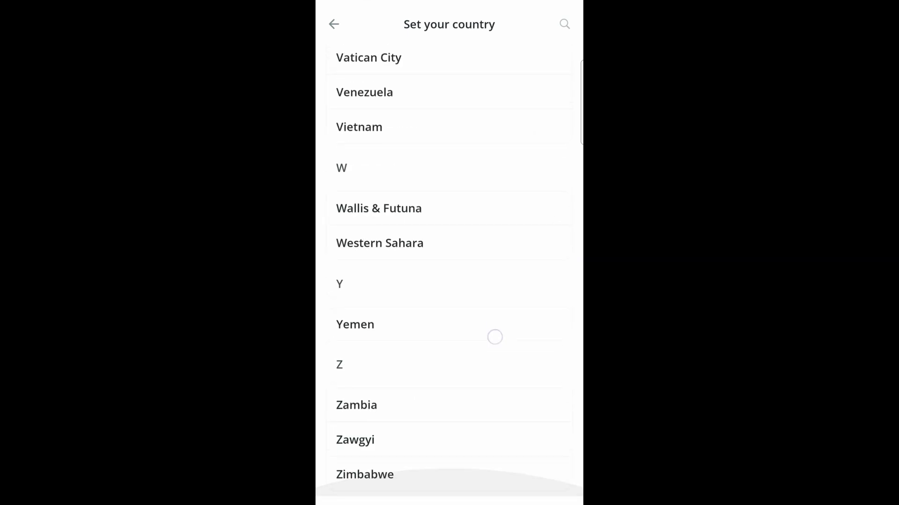
pyautogui.scroll(8, 493, 337)
pyautogui.scroll(3, 511, 289)
# Select and confirm United States as the country, and skip setting a home location
pyautogui.click(400, 307)
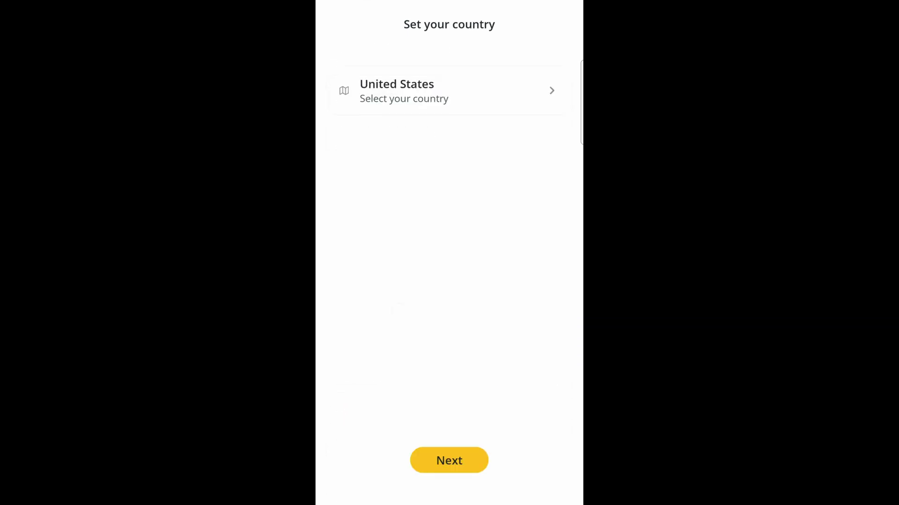
pyautogui.click(449, 461)
pyautogui.click(504, 293)
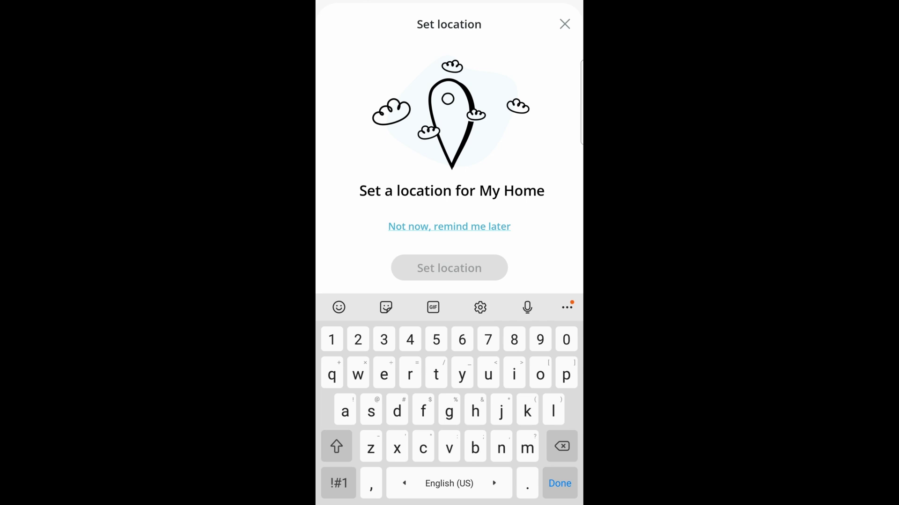
pyautogui.click(468, 273)
pyautogui.click(464, 259)
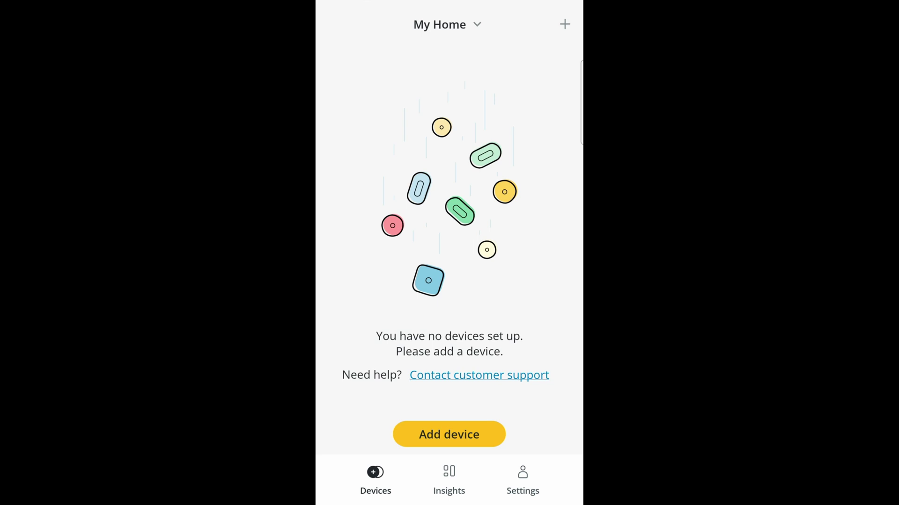
# Start adding a device and allow location access so the app can scan for the Wave Plus
pyautogui.click(449, 434)
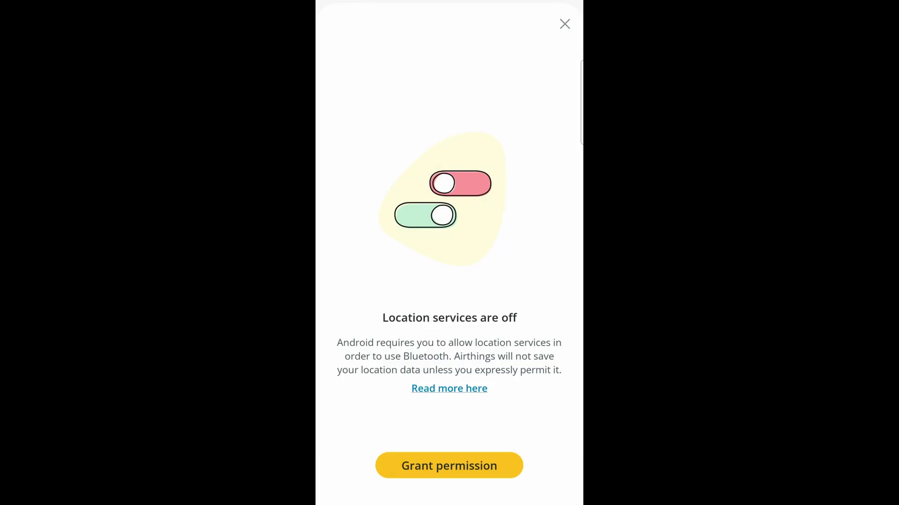
pyautogui.click(449, 466)
pyautogui.click(449, 438)
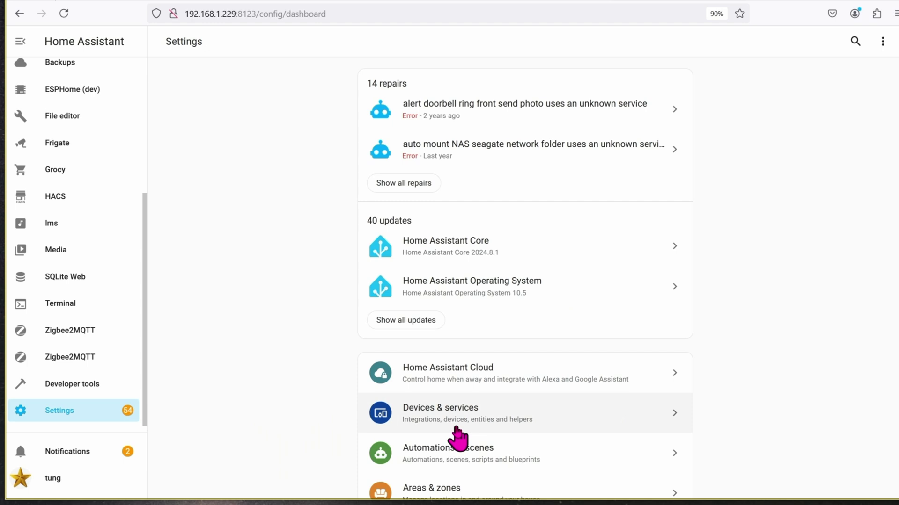
# Start configuring the discovered Airthings Wave Plus (177908) from Devices & services
pyautogui.click(457, 436)
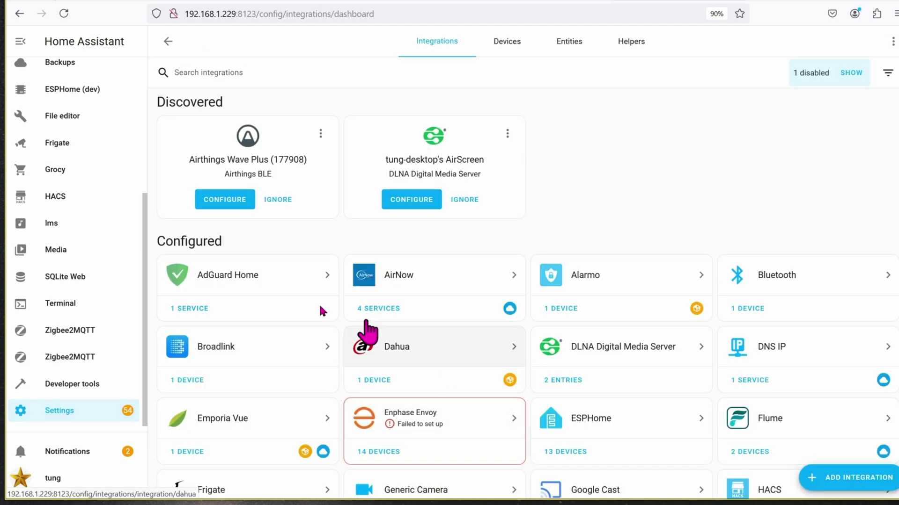
pyautogui.click(217, 199)
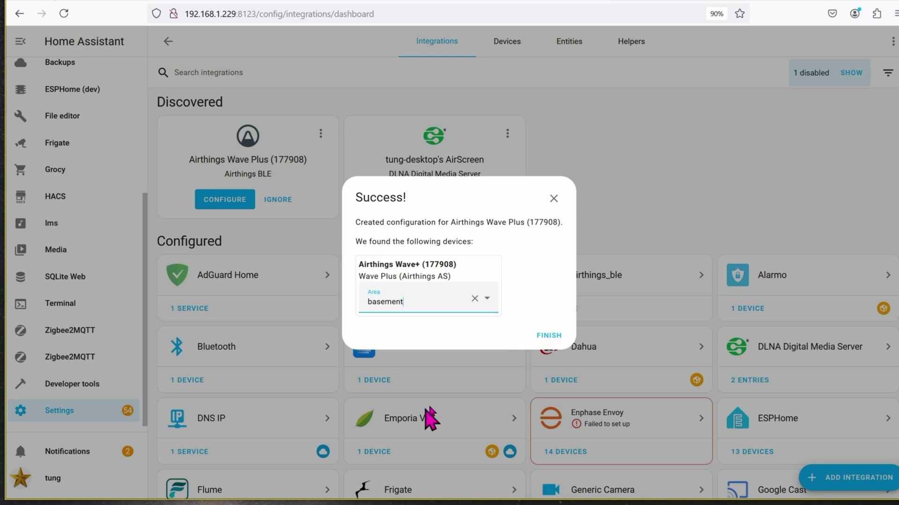
# Finish setup, open the Wave+ (177908) device page, and inspect the Radon 1-day level entity settings
pyautogui.click(550, 336)
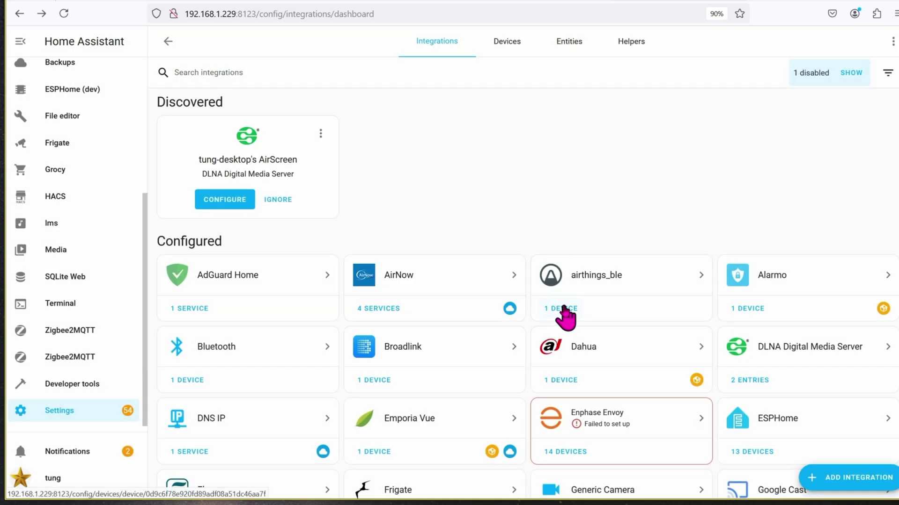
pyautogui.click(564, 308)
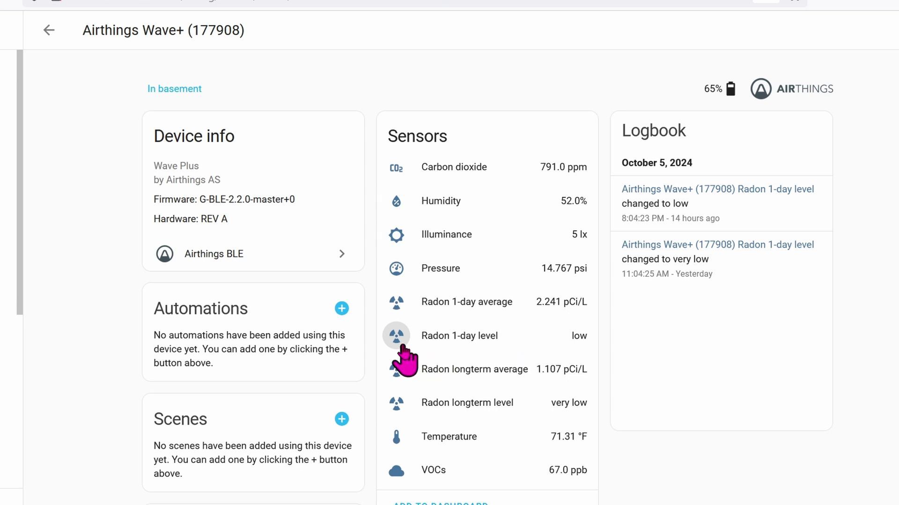
pyautogui.click(402, 347)
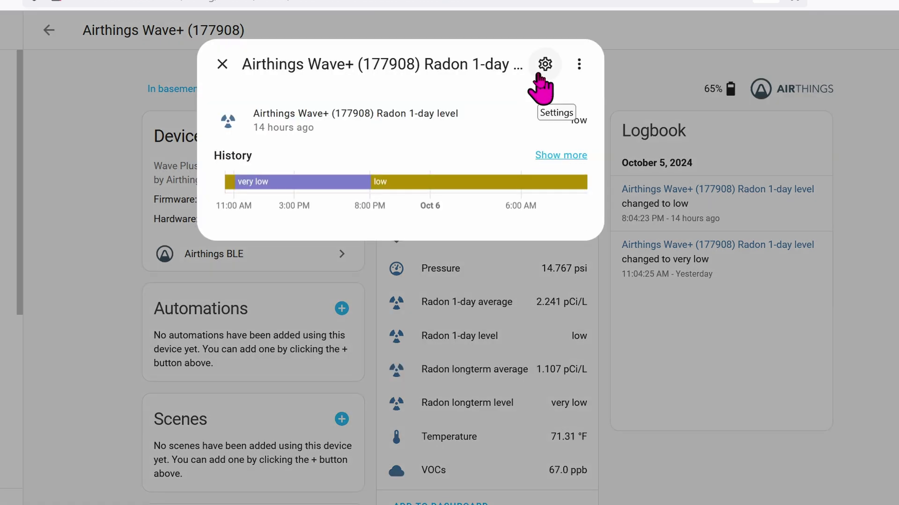
pyautogui.click(544, 65)
pyautogui.press('Escape')
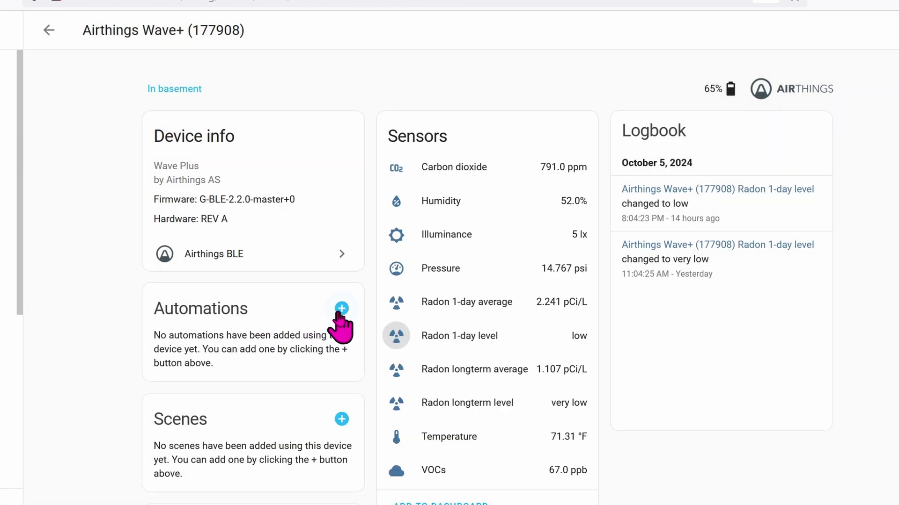
# Create a new automation for the device and delete its default humidity-change trigger
pyautogui.click(341, 309)
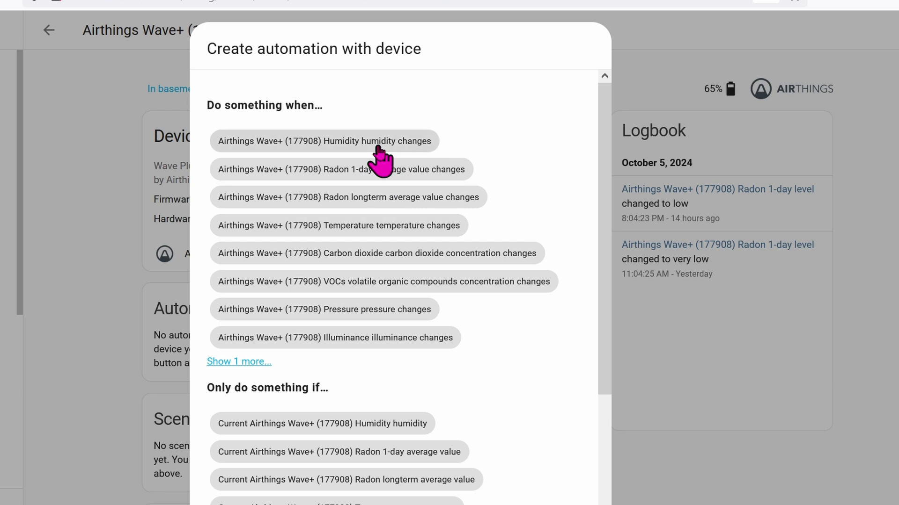
pyautogui.click(378, 157)
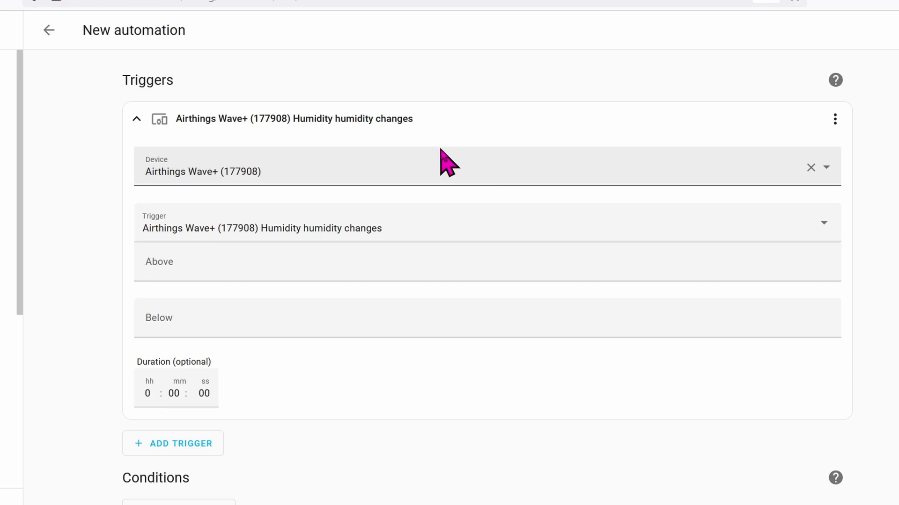
pyautogui.click(834, 119)
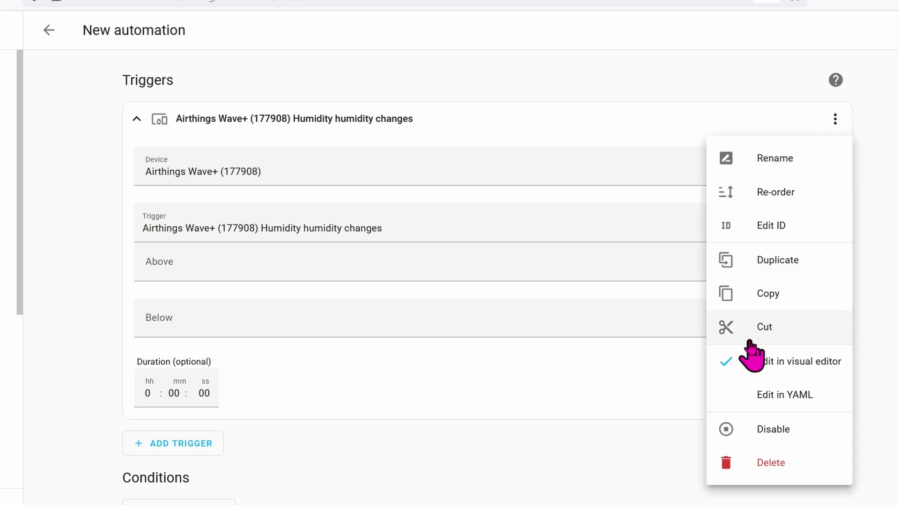
pyautogui.click(795, 470)
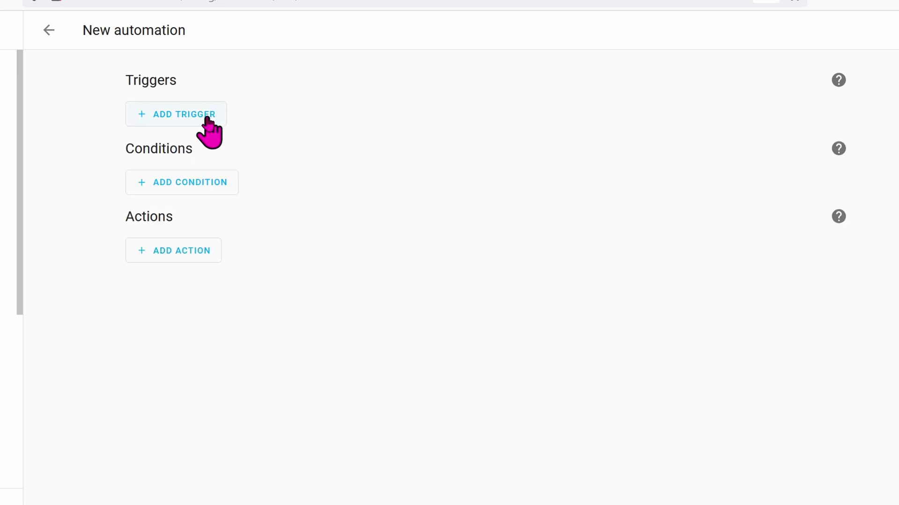
# Add a State trigger on the Wave+ Radon 1-day level entity changing to 'high'
pyautogui.click(208, 125)
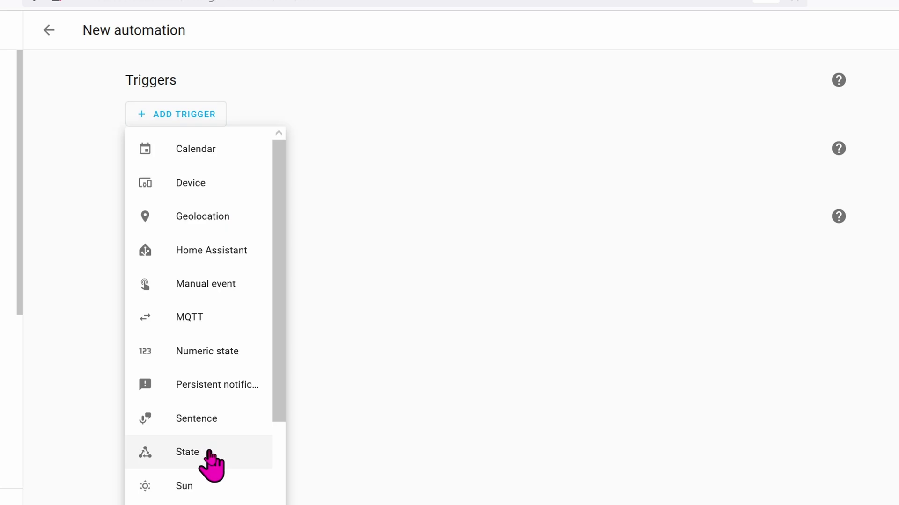
pyautogui.click(210, 456)
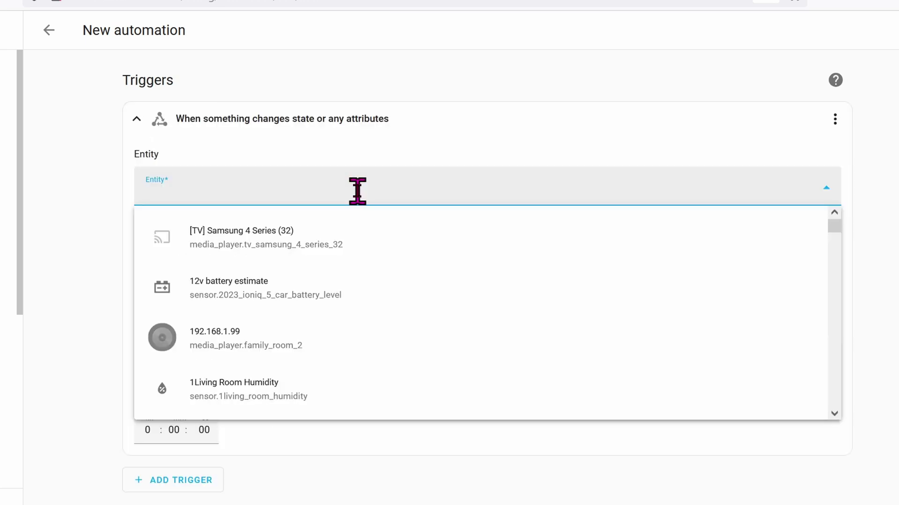
pyautogui.hotkey('ctrl', 'v')
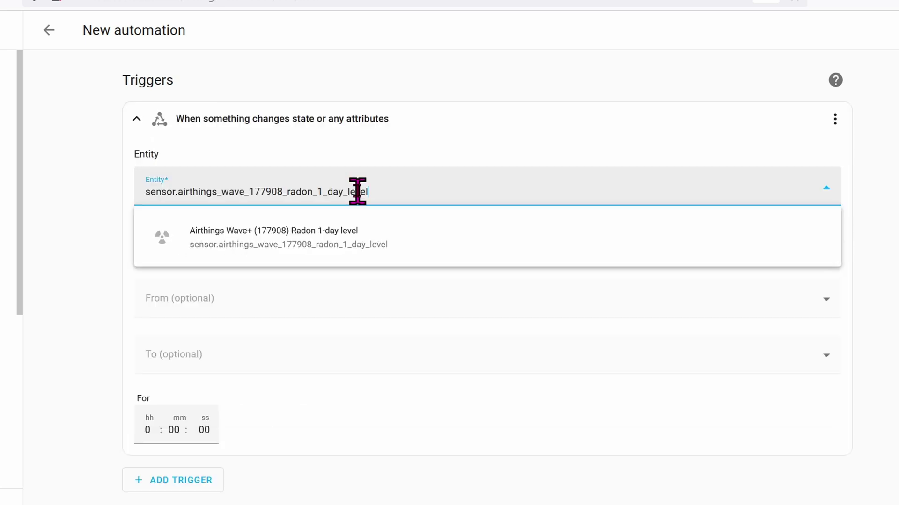
pyautogui.click(425, 241)
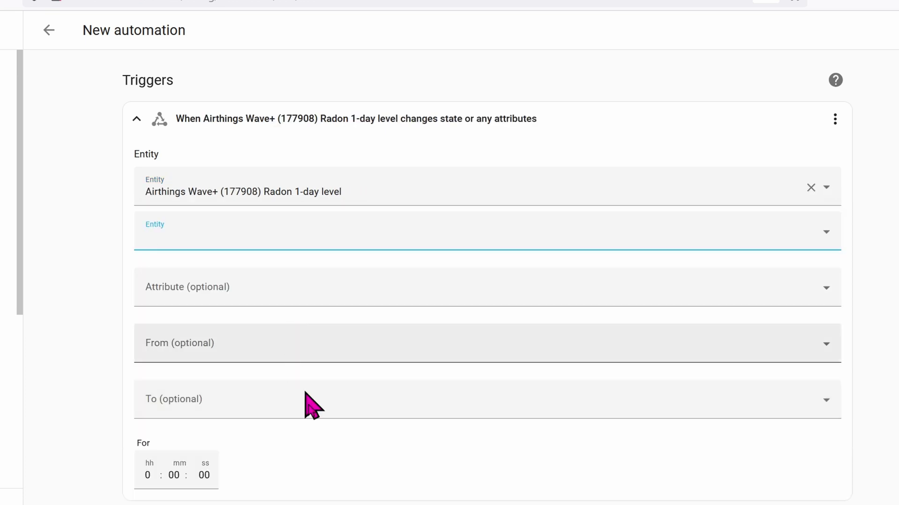
pyautogui.click(307, 415)
pyautogui.write('high')
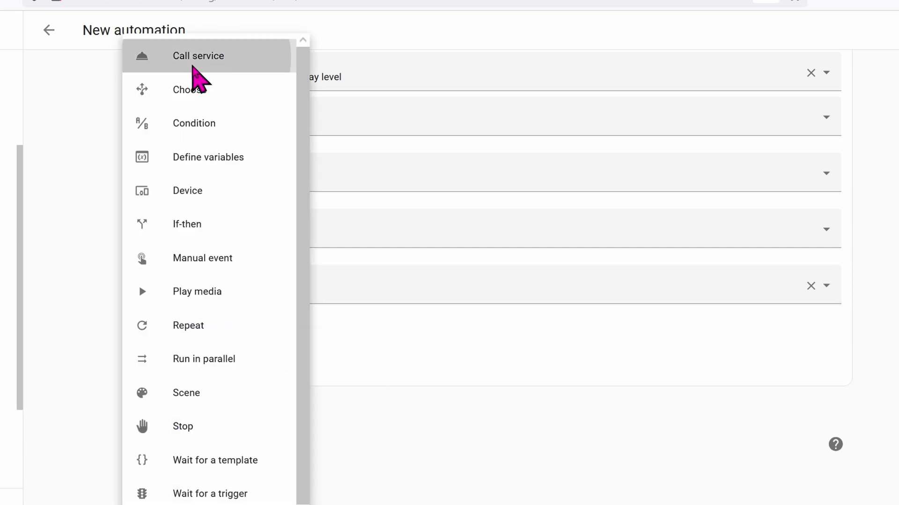
# Add a Telegram notification action with the message 'Radon level is high. check sensor immediately', then save
pyautogui.click(194, 76)
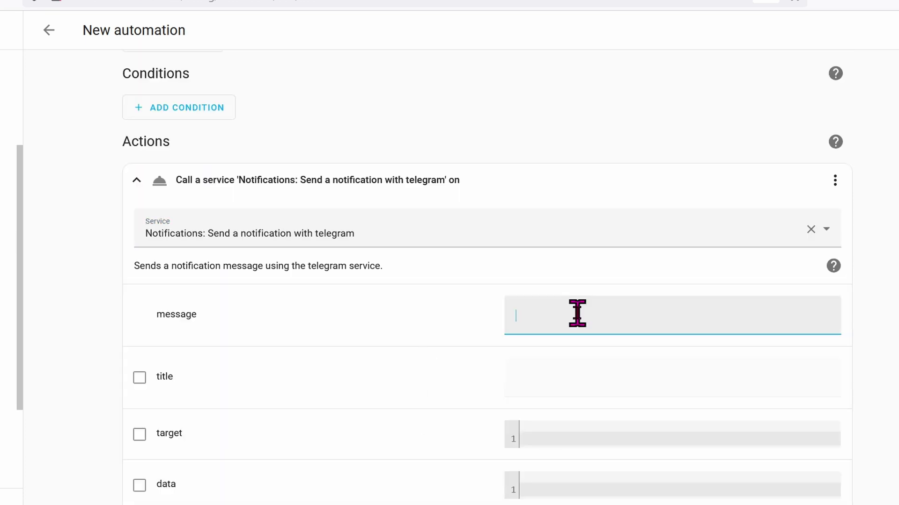
pyautogui.hotkey('ctrl', 'v')
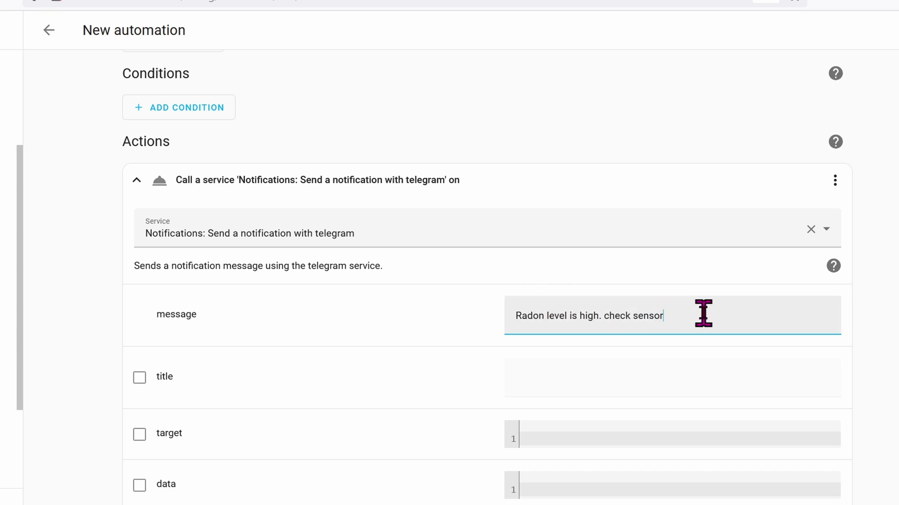
pyautogui.hotkey('ctrl', 'v')
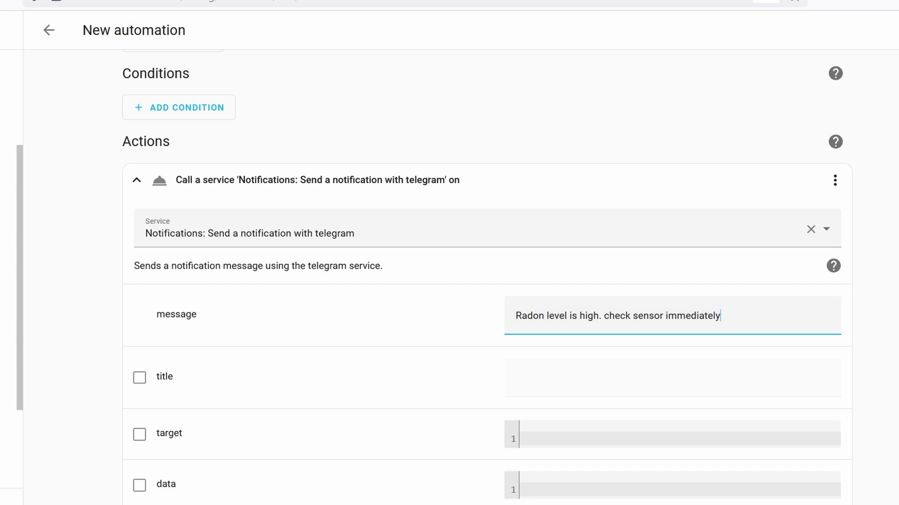
pyautogui.hotkey('ctrl', 's')
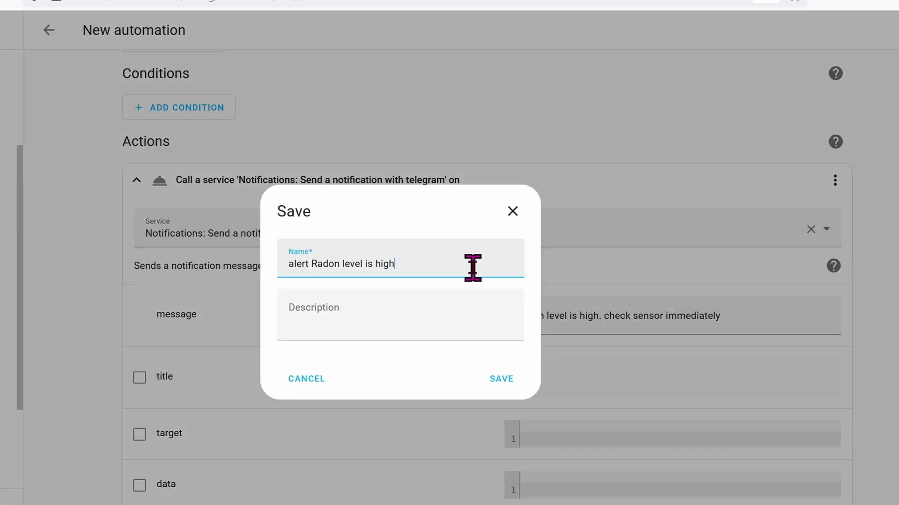
# Confirm the name 'alert Radon level is high' in the Save dialog
pyautogui.click(502, 380)
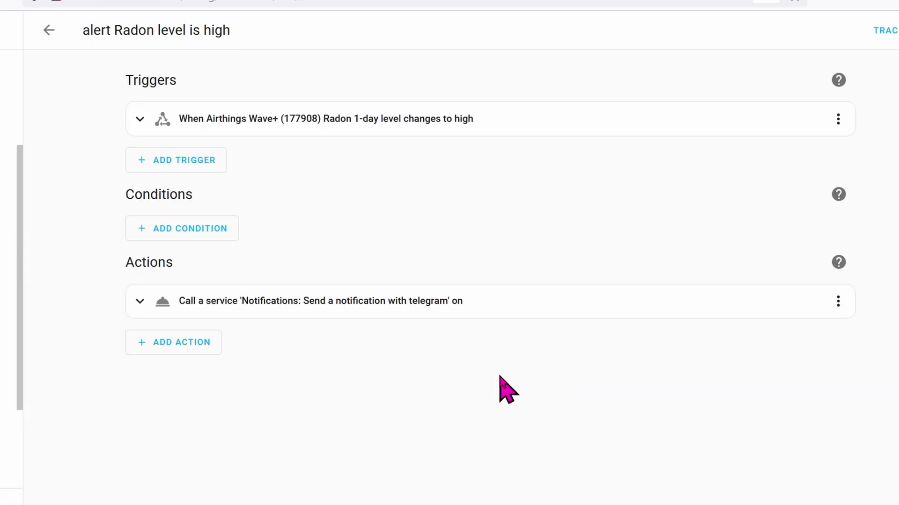